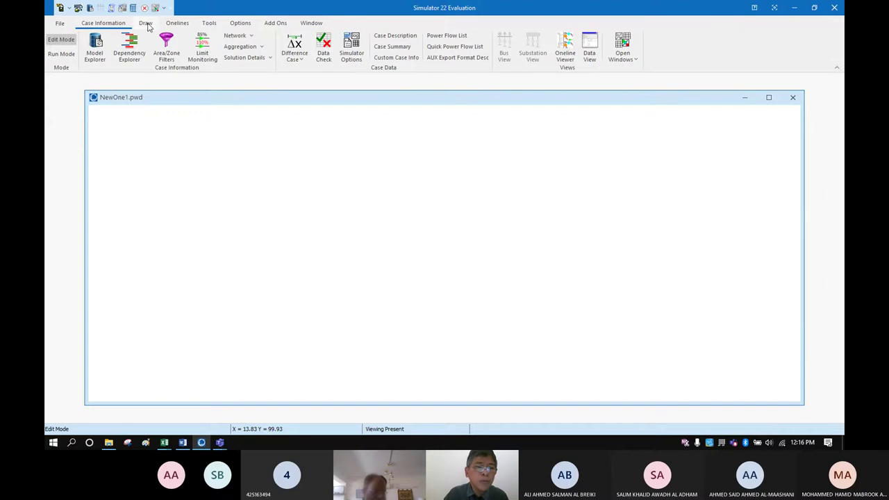
Step: Insert bus 1 on the empty oneline at about X 16, Y 85, accepting the default 138 kV nominal voltage
left_click(146, 24)
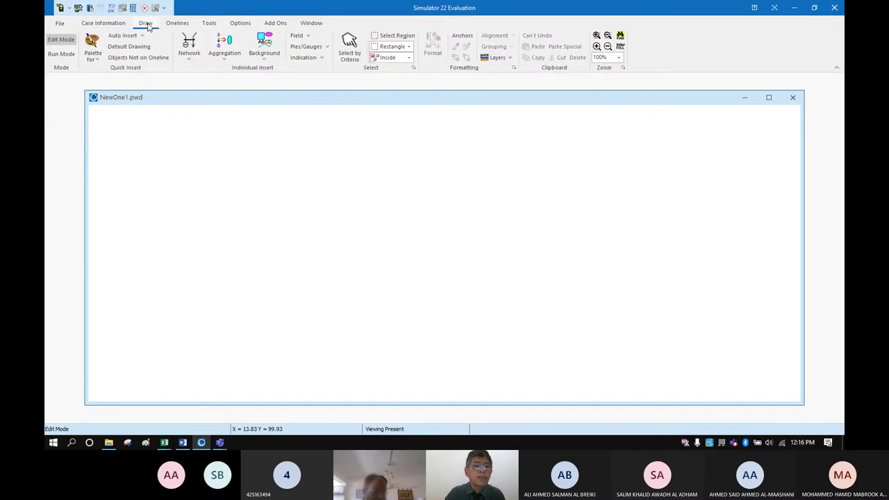
left_click(188, 54)
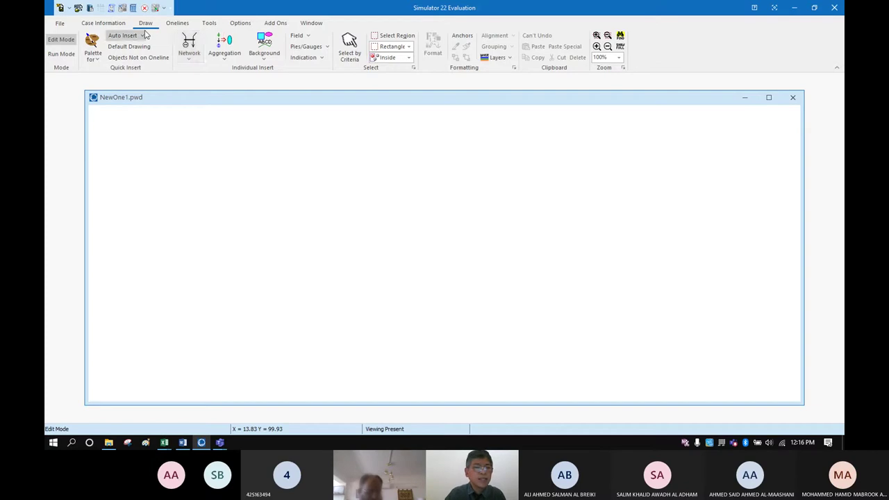
left_click(197, 59)
left_click(199, 70)
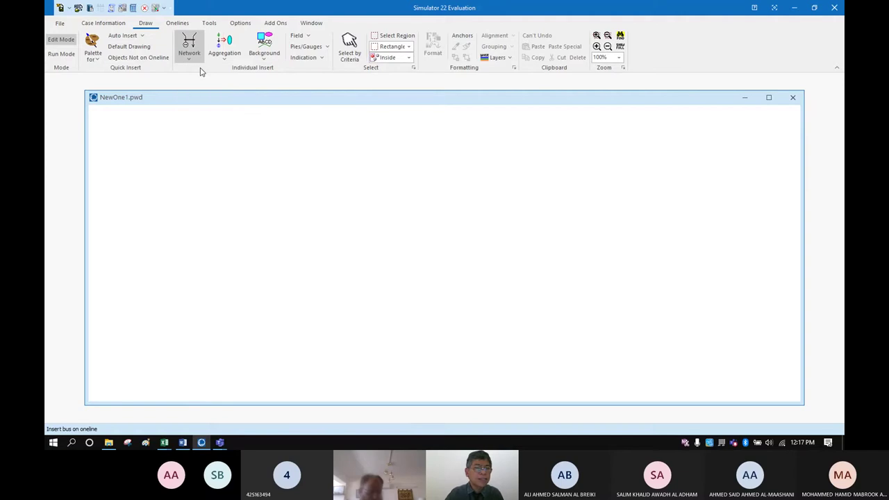
left_click(201, 219)
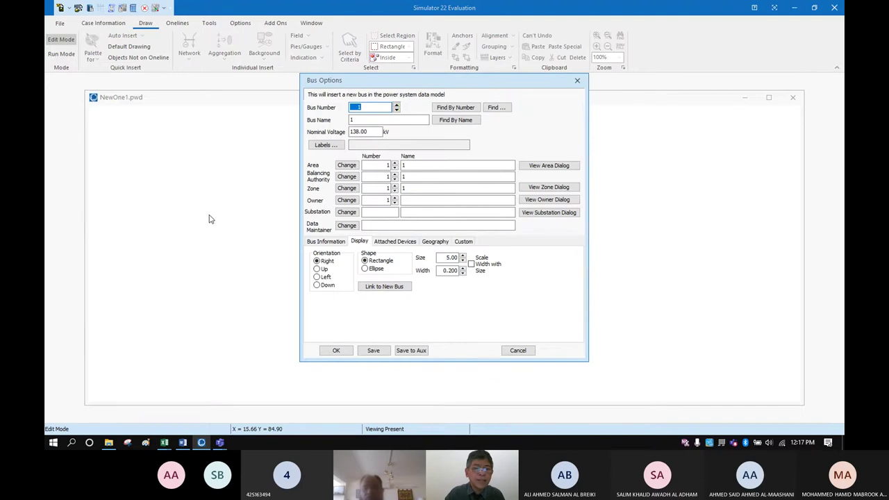
left_click(337, 351)
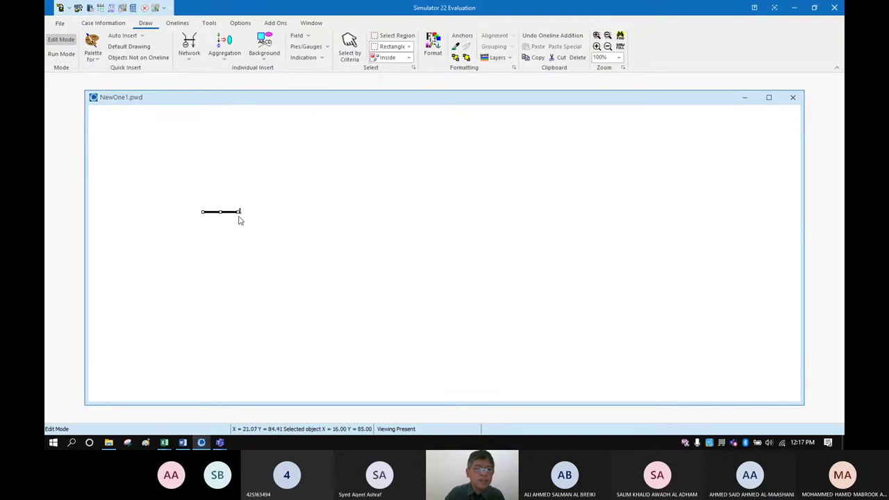
Step: Move the number label of bus 1 just below the bus's right end and enlarge it
left_click_drag(238, 220, 249, 242)
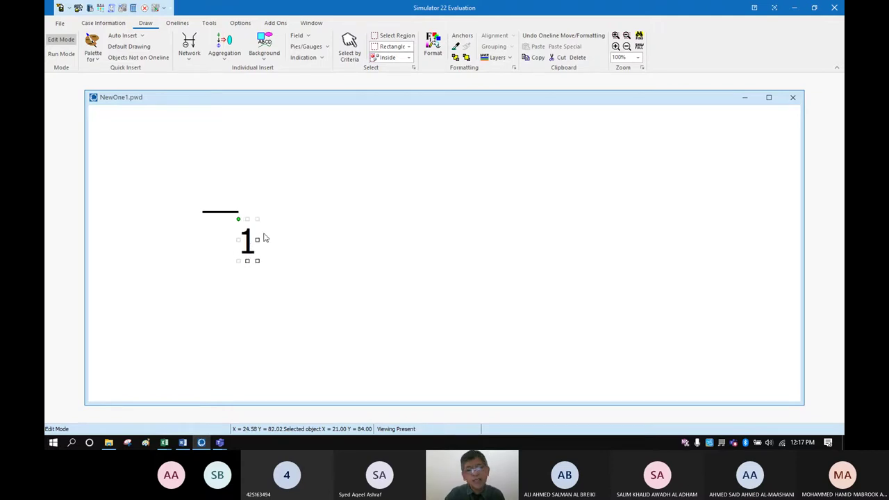
left_click(226, 215)
left_click_drag(225, 215, 231, 251)
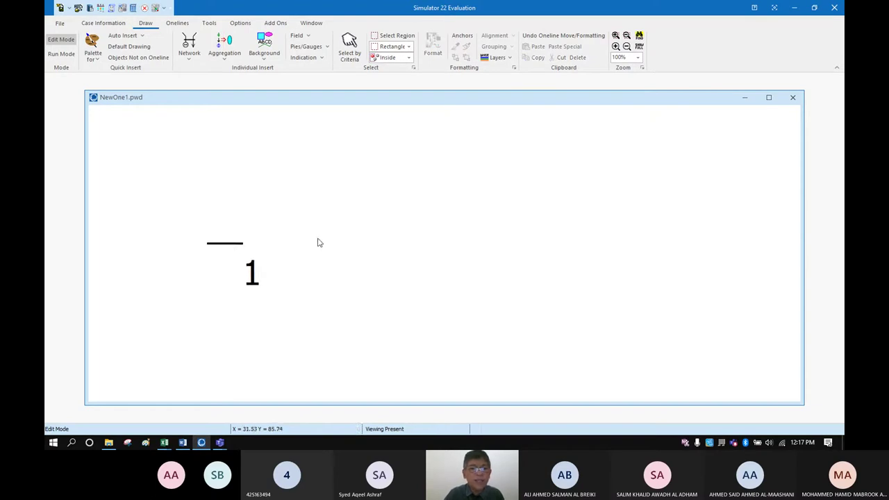
Step: Insert bus 2 across from bus 1 at about X 77, Y 84, accepting the default 138 kV nominal voltage
left_click(191, 61)
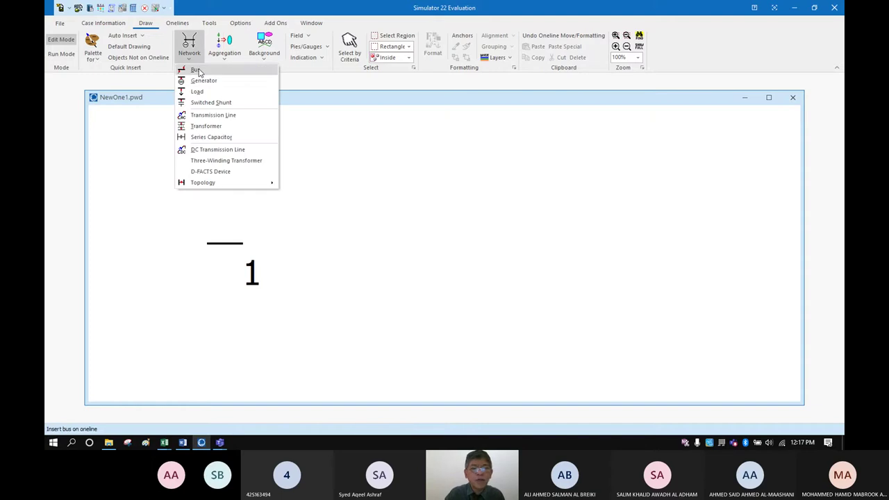
left_click(196, 70)
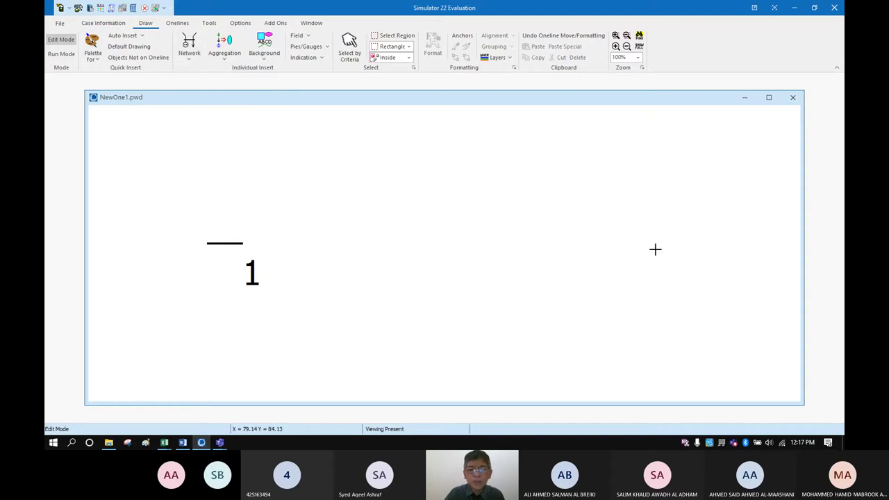
left_click(639, 253)
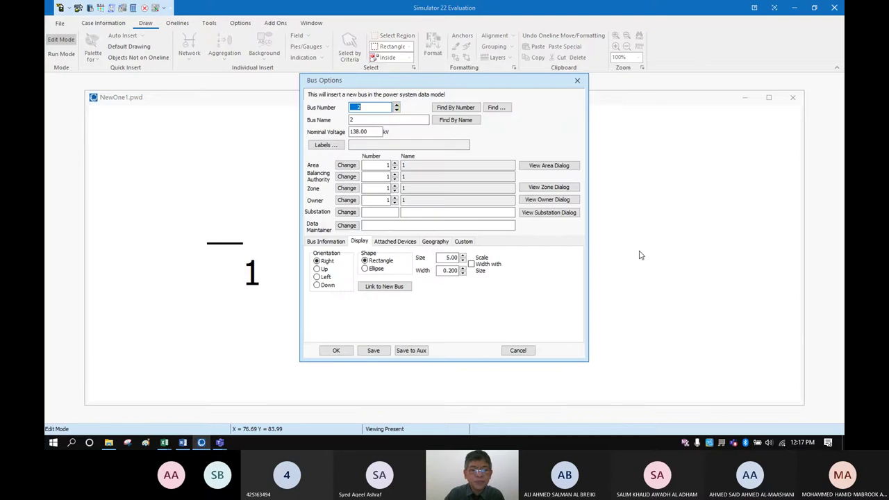
left_click(346, 349)
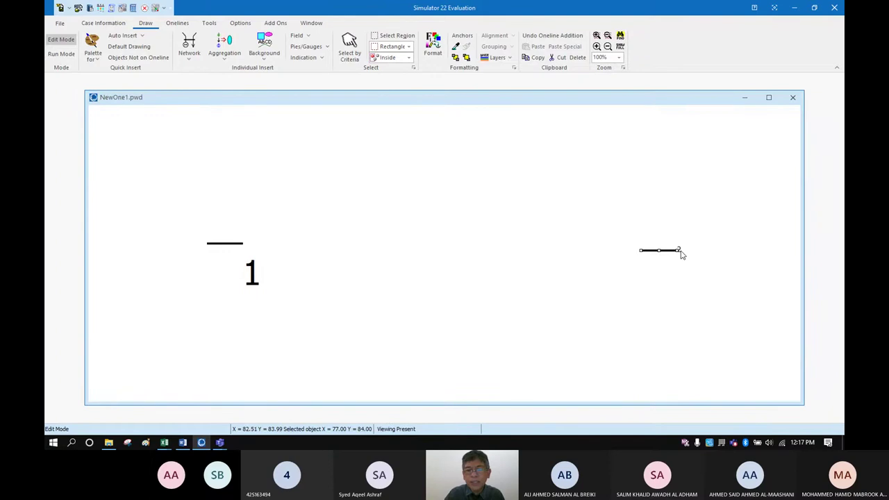
Step: Enlarge the number label of bus 2 and place it just below the bus's right end, at about X 82, Y 83
left_click_drag(682, 254, 679, 250)
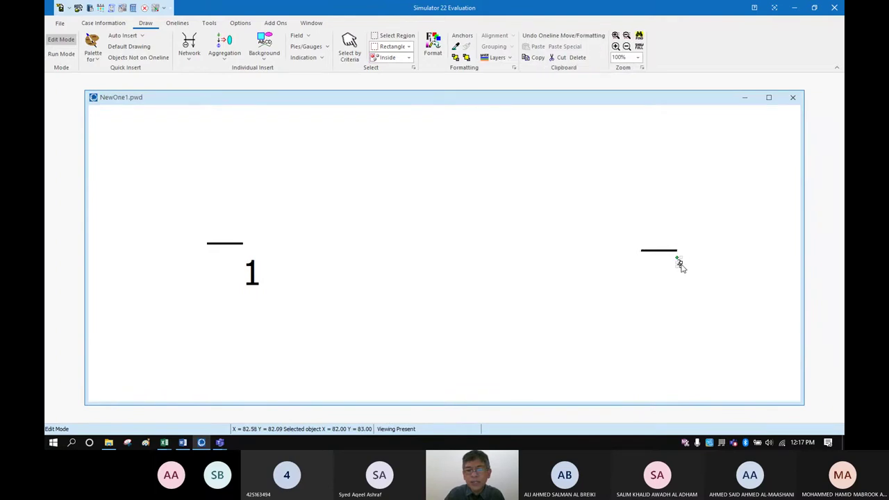
left_click(681, 250)
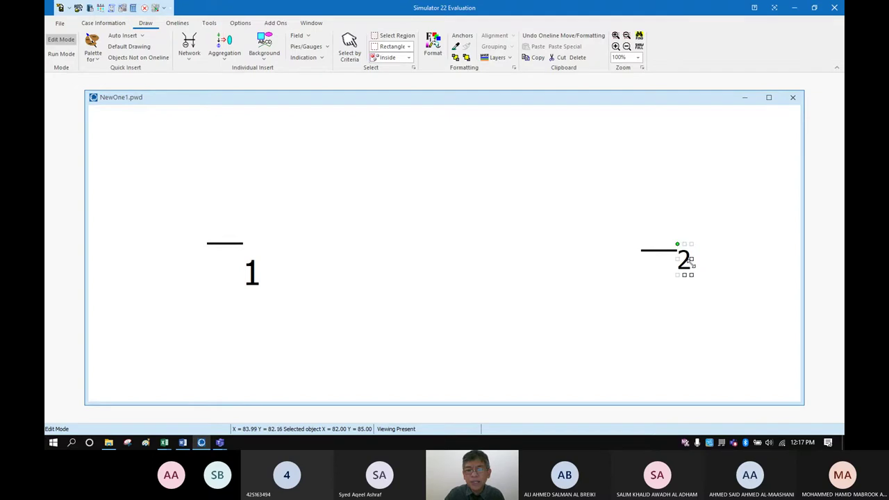
left_click_drag(691, 265, 685, 287)
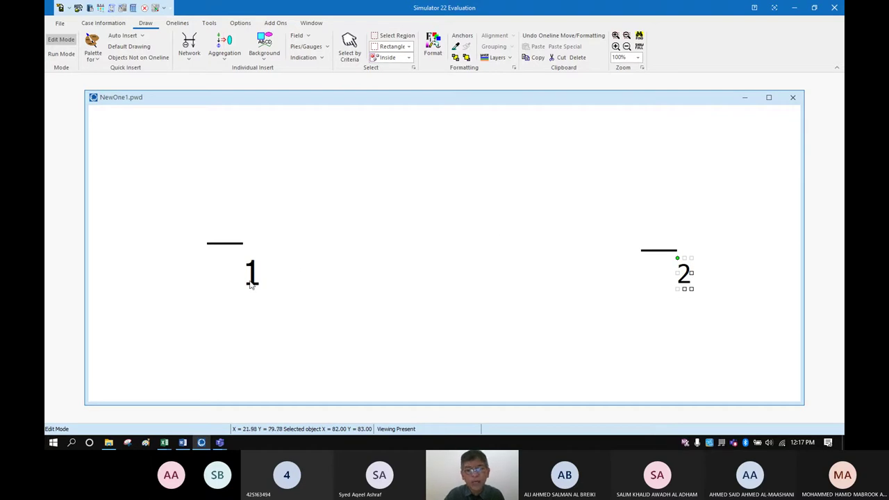
left_click(456, 234)
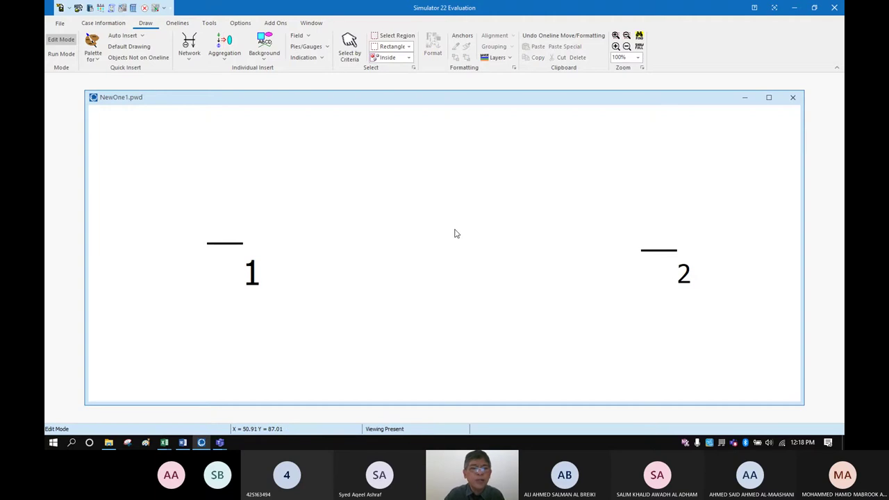
Step: Add the text "Bus" under bus 1, enlarged and placed directly before its number label
left_click(262, 58)
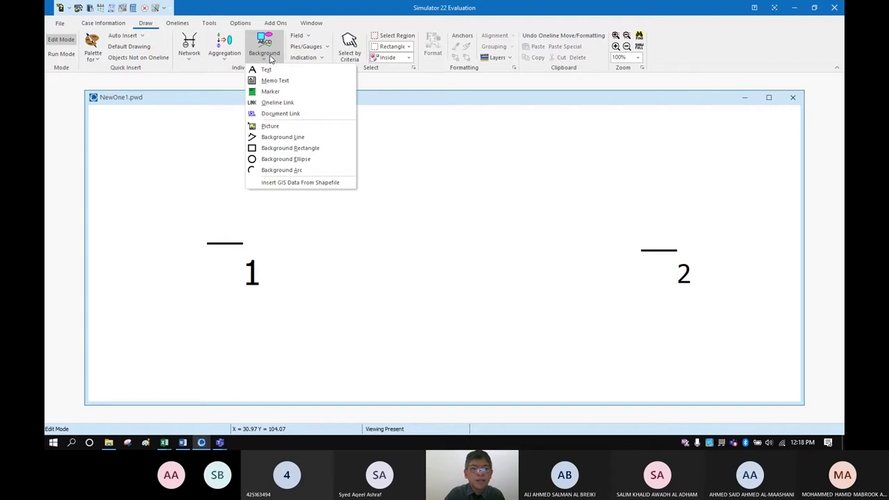
left_click(268, 72)
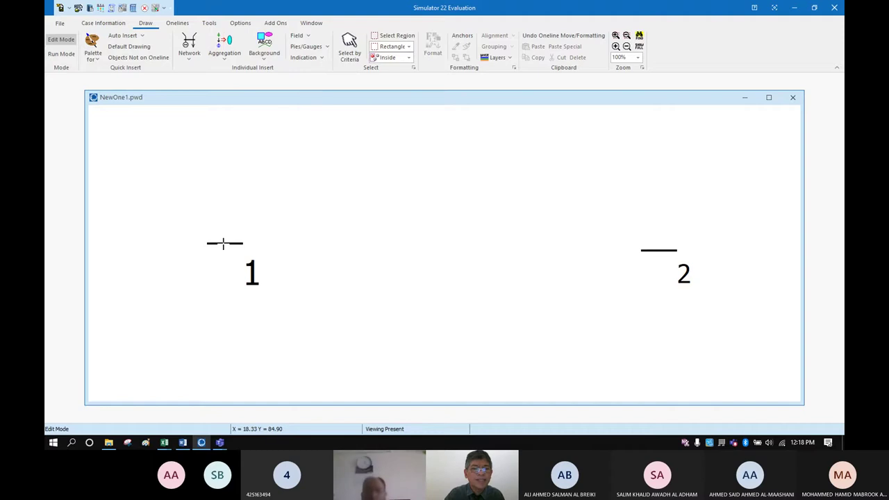
left_click(223, 243)
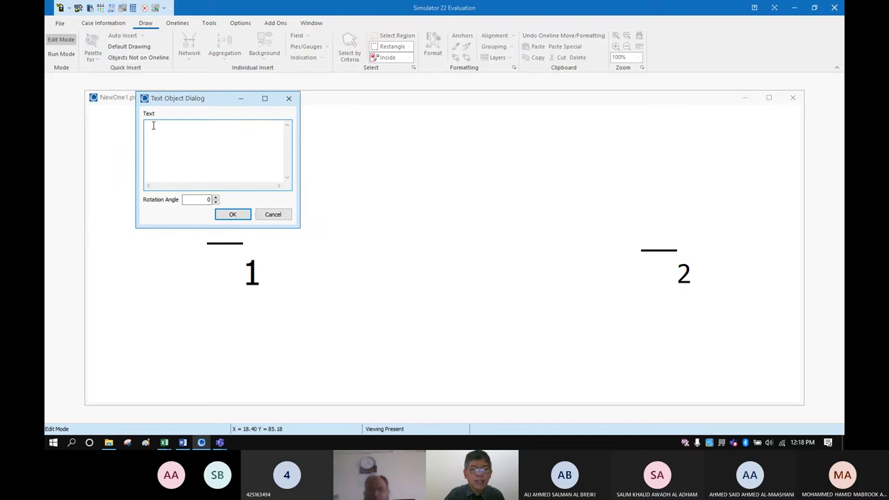
left_click(201, 163)
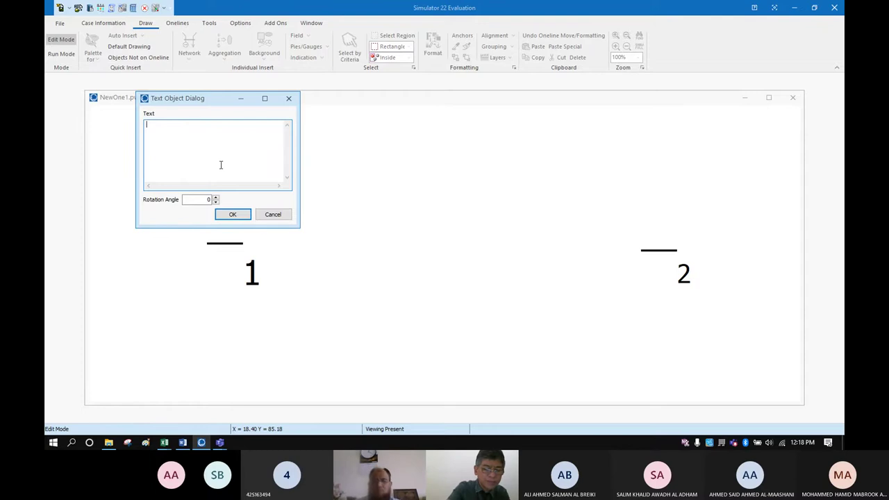
type("Bus")
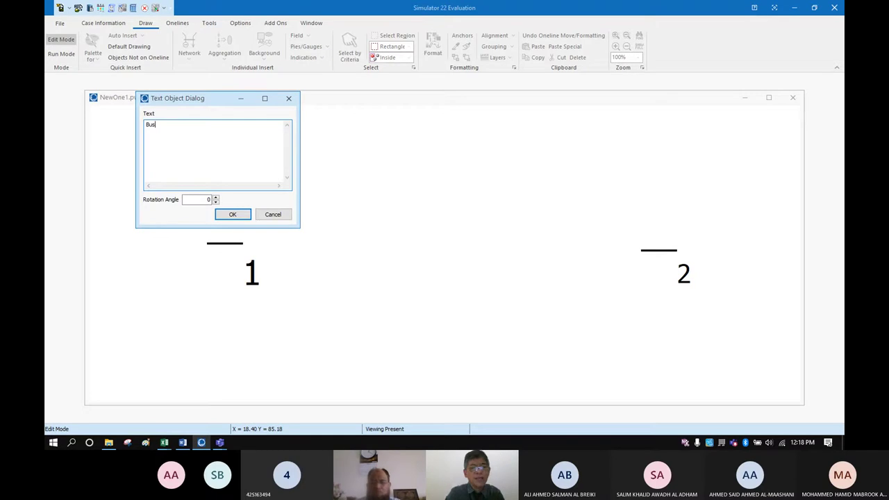
left_click(234, 216)
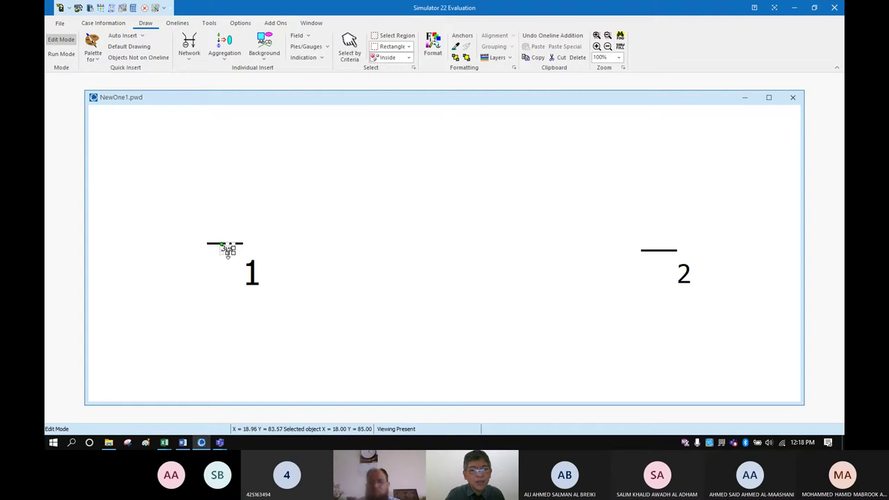
left_click_drag(229, 251, 237, 278)
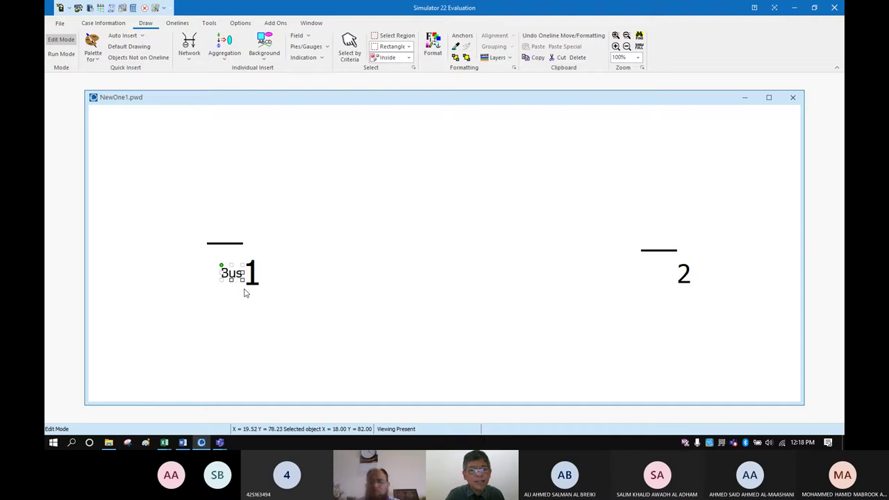
left_click(419, 213)
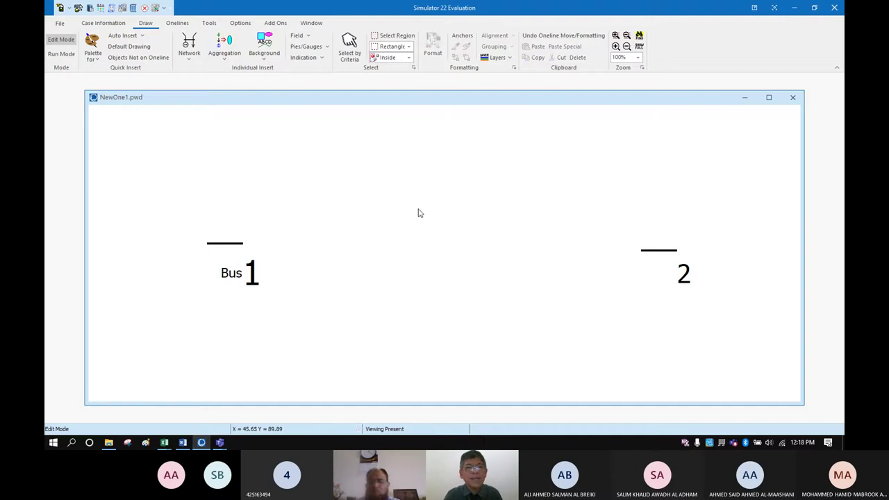
Step: Add the text "Bus" under bus 2, enlarged and placed directly before its number label
left_click(265, 54)
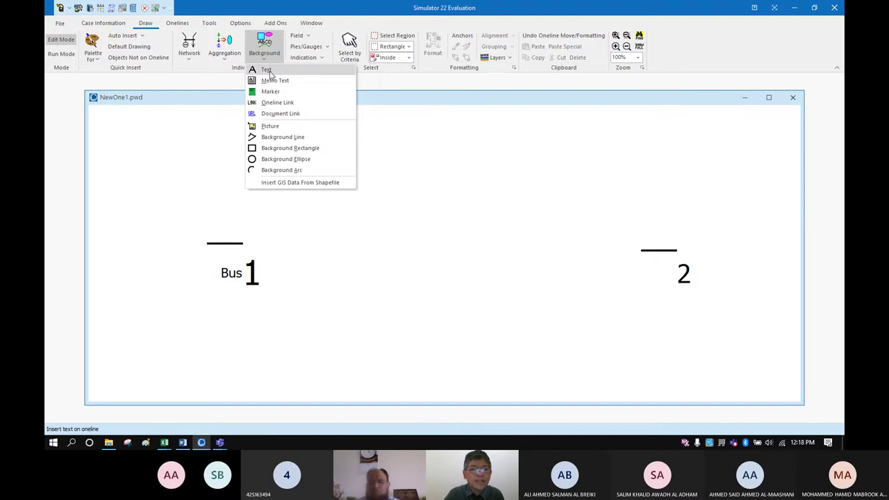
left_click(270, 74)
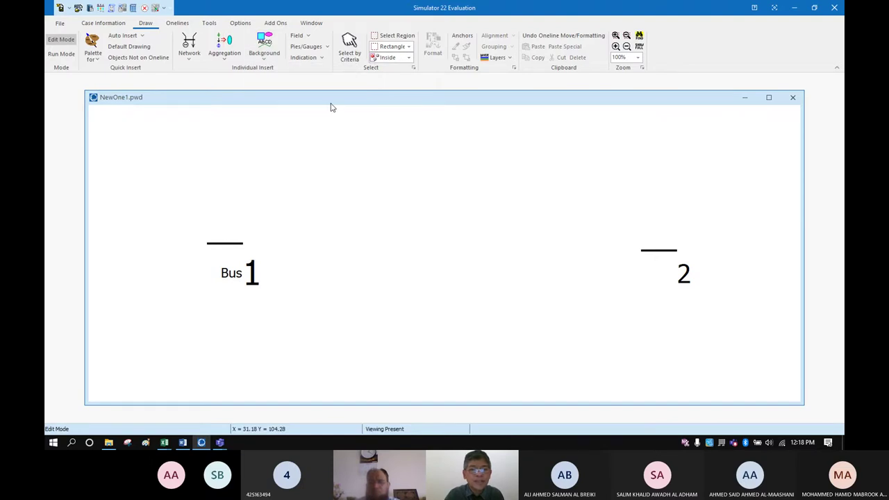
left_click(661, 250)
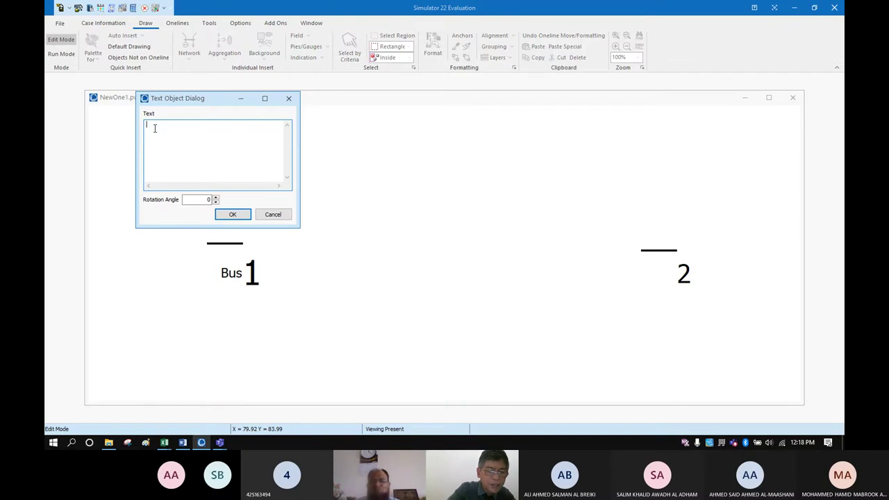
type("Bus")
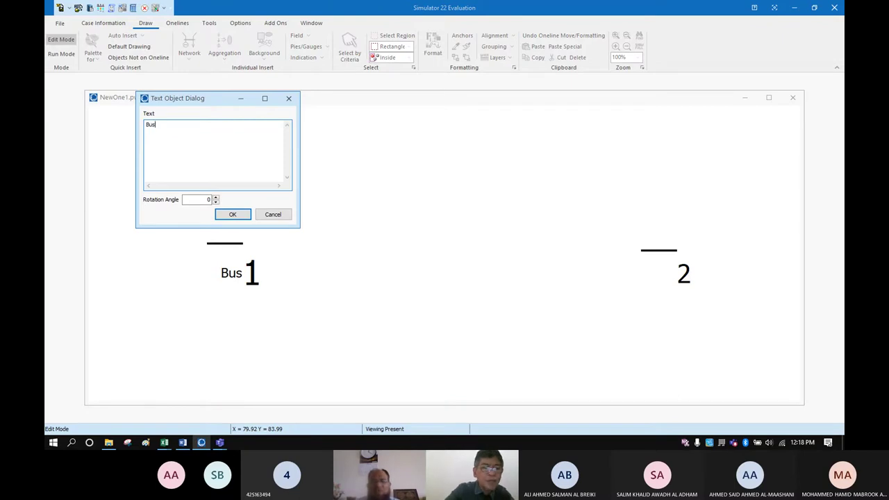
left_click(234, 215)
left_click_drag(668, 255, 671, 284)
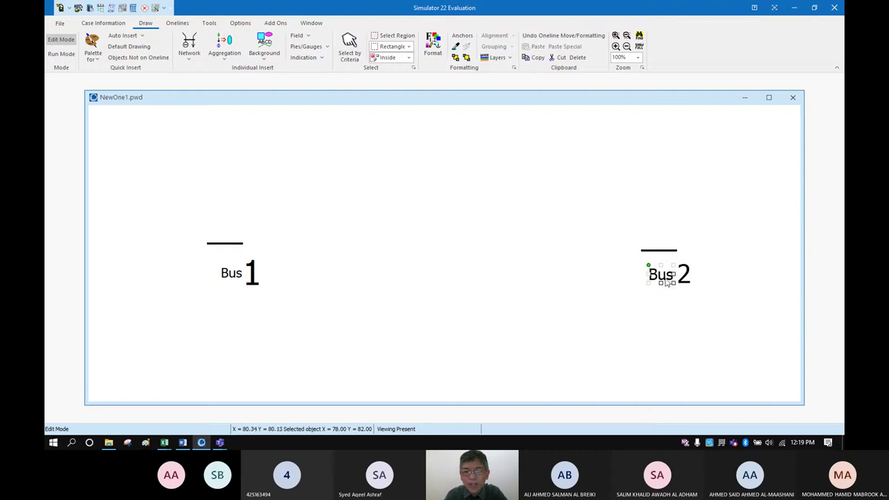
left_click(526, 269)
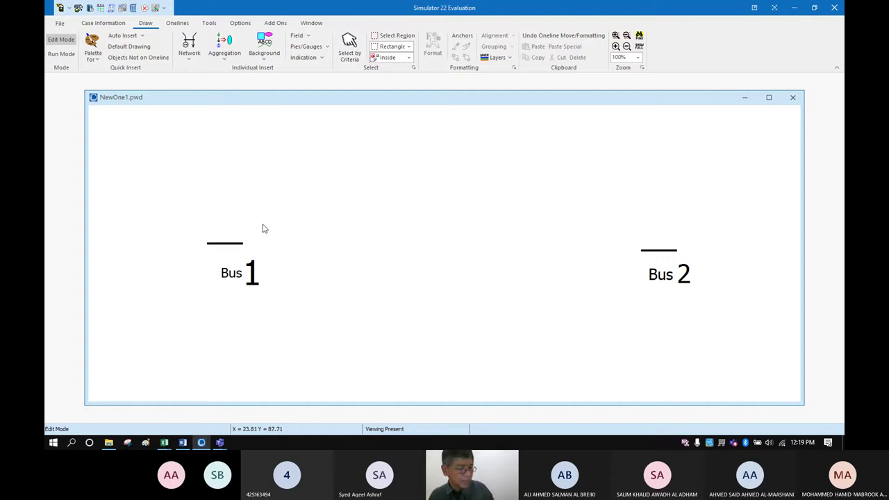
Step: Set the nominal voltage of bus 1 to 132 kV
left_click(221, 244)
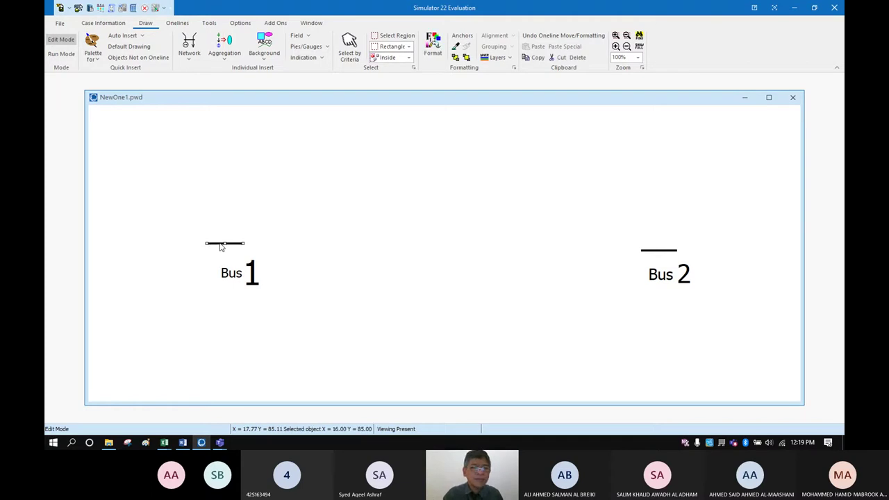
double_click(221, 244)
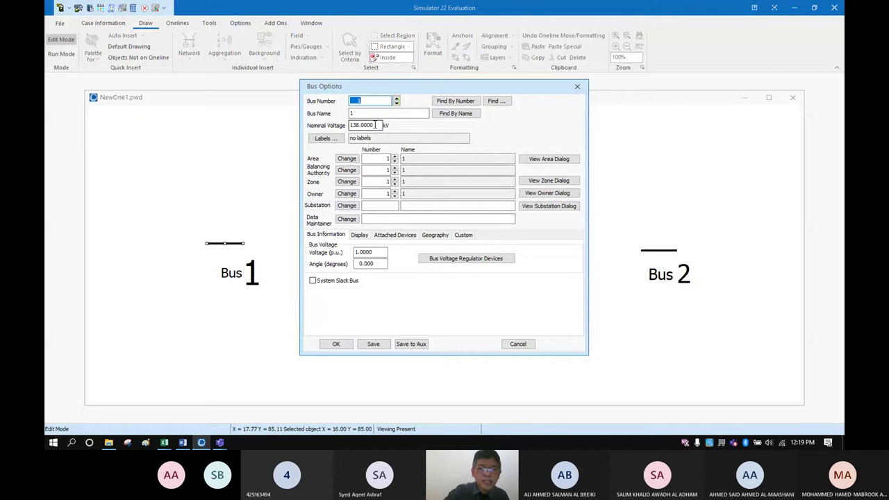
left_click(375, 125)
key("BackSpace")
key("BackSpace")
key("BackSpace")
key("BackSpace")
key("BackSpace")
key("BackSpace")
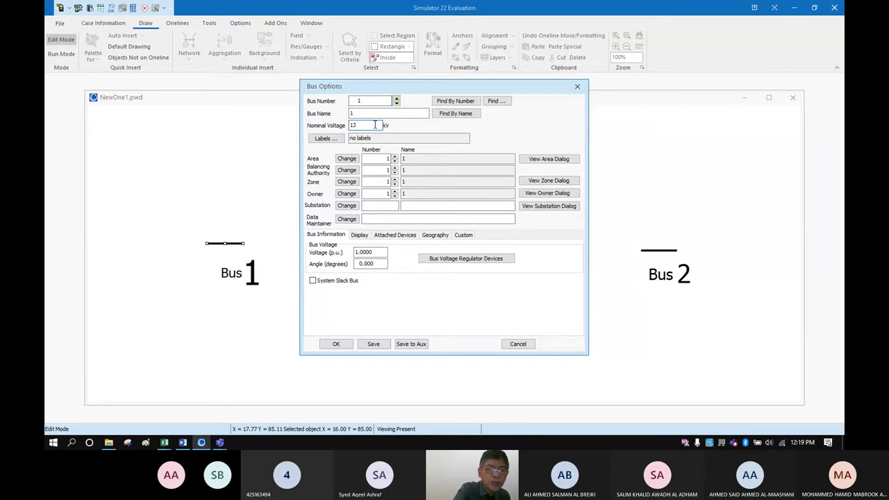
type("2")
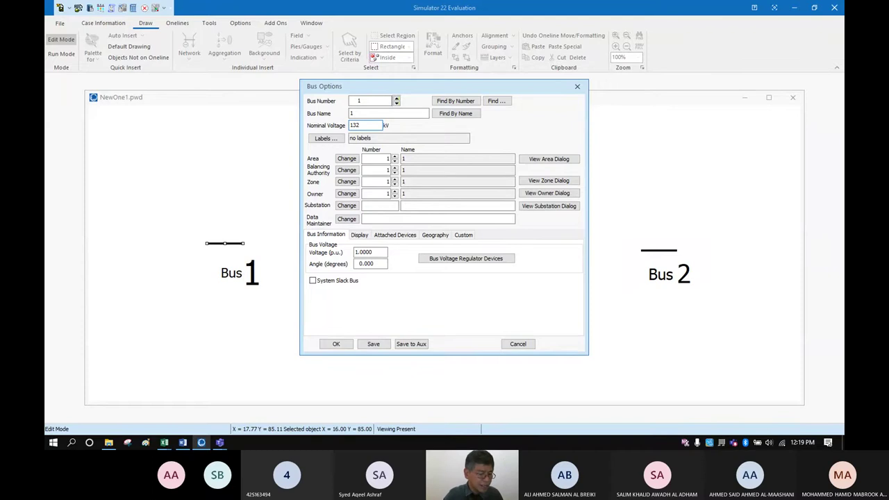
left_click(334, 344)
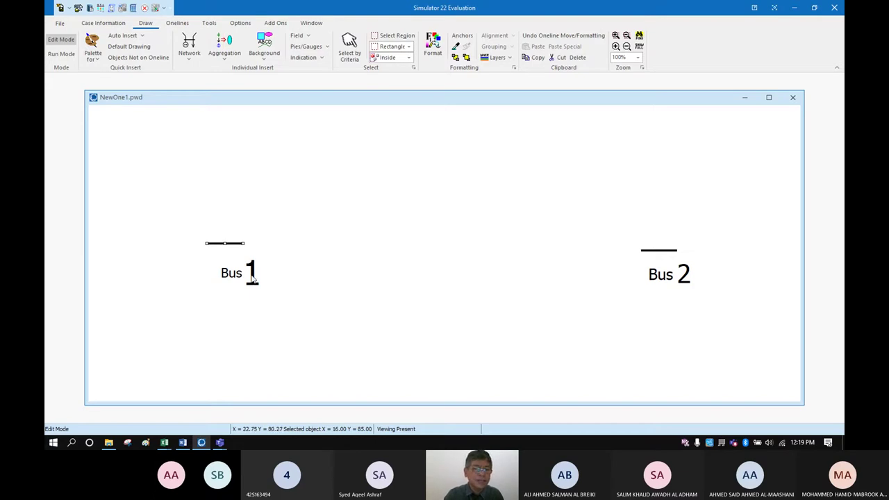
Step: Set the nominal voltage of bus 2 to 132 kV
left_click(656, 254)
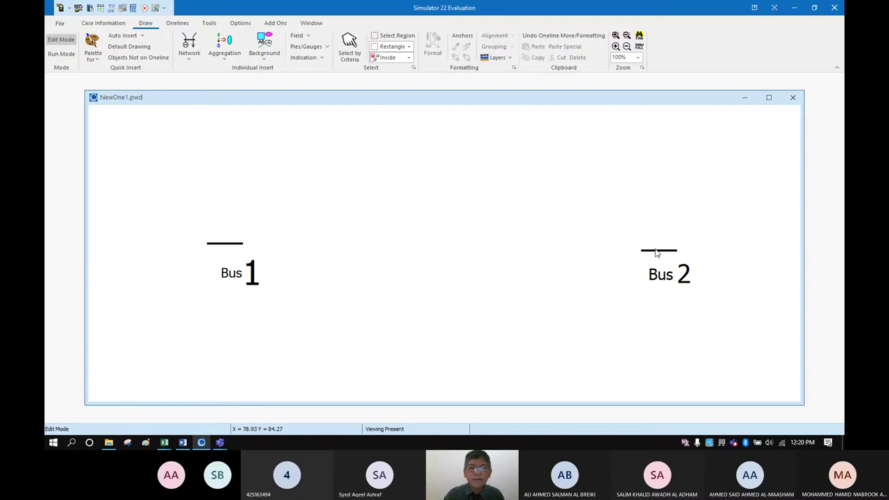
double_click(656, 252)
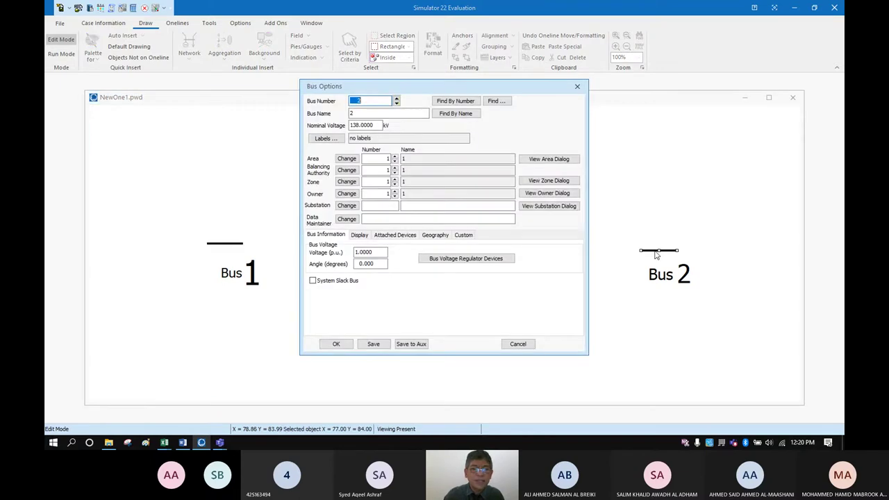
left_click(379, 125)
key("BackSpace")
key("BackSpace")
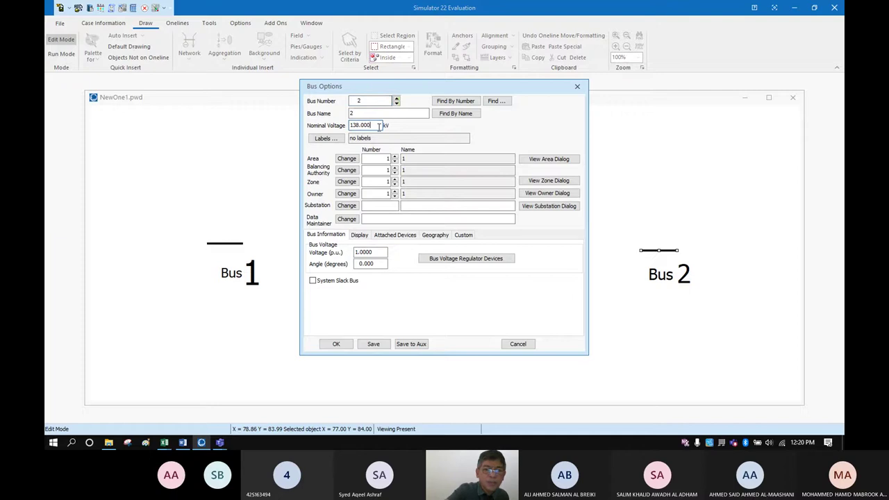
key("BackSpace")
key("BackSpace")
key("BackSpace")
key("BackSpace")
type("2")
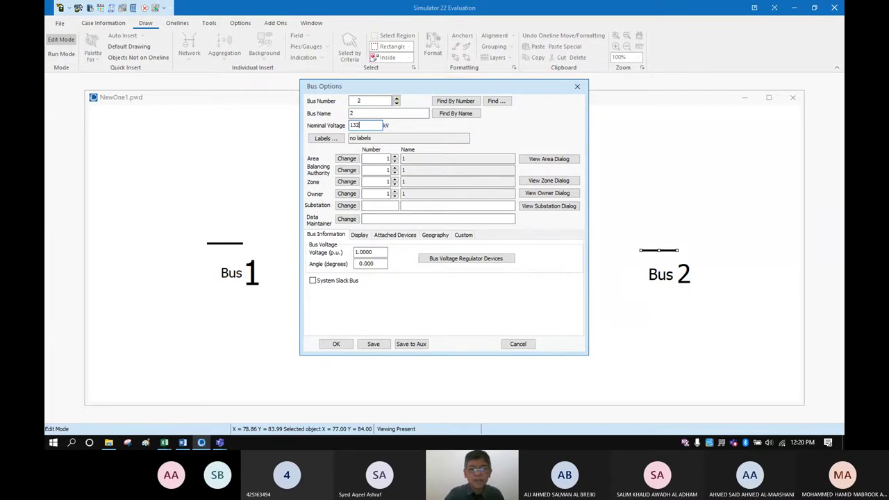
left_click(336, 345)
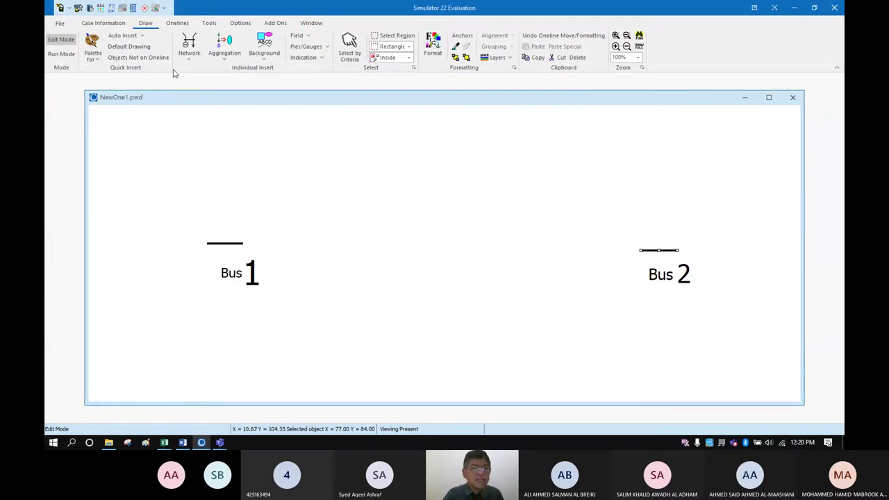
Step: Add a downward-facing generator to bus 1 with a MW setpoint of 0 and a display size of 10
left_click(192, 54)
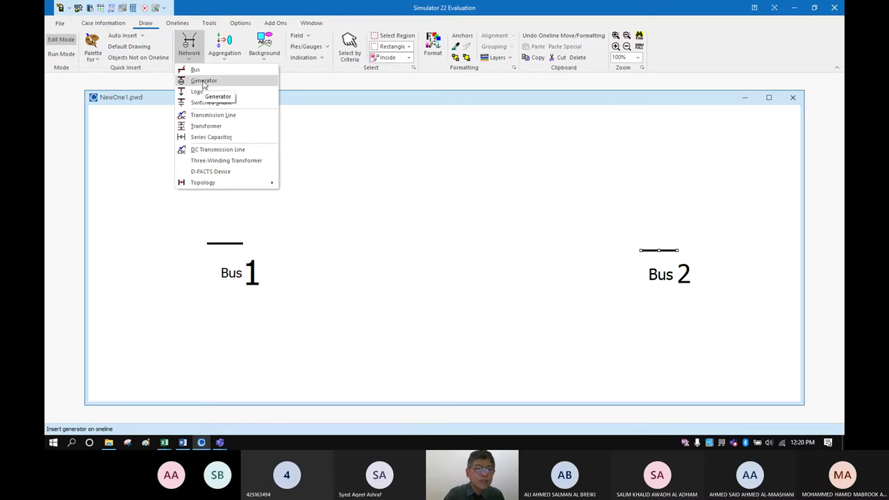
left_click(204, 82)
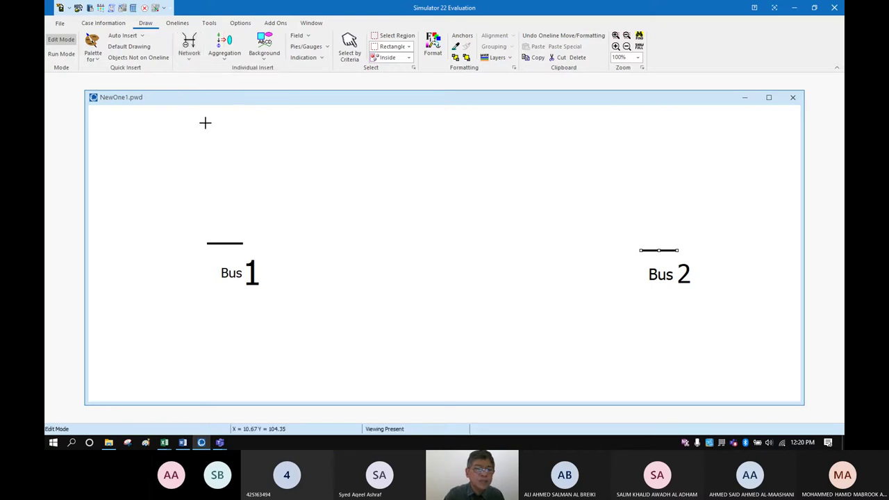
left_click(226, 243)
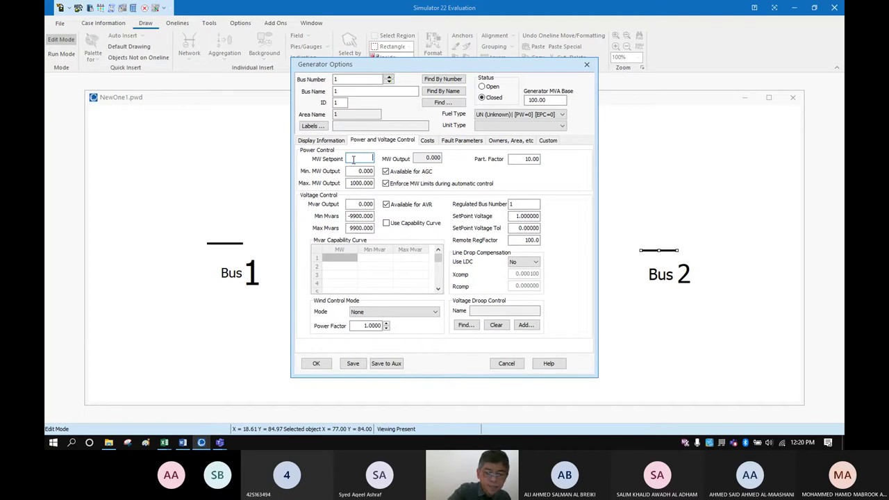
type("0")
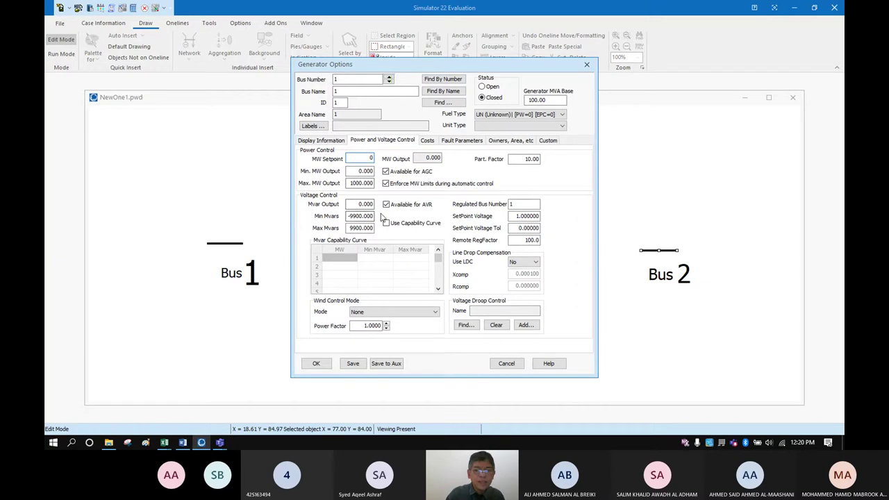
left_click(323, 141)
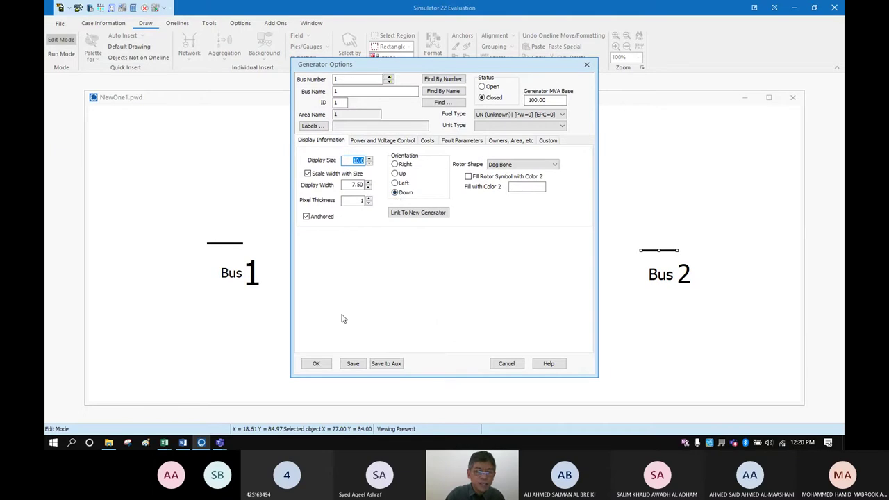
left_click(316, 364)
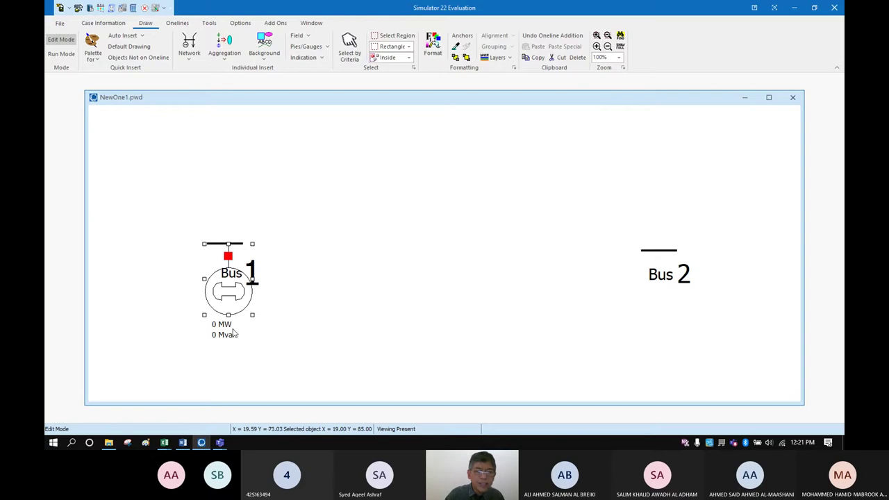
Step: Add a downward-facing load to bus 2 with a constant-power MW value of 100
left_click(657, 254)
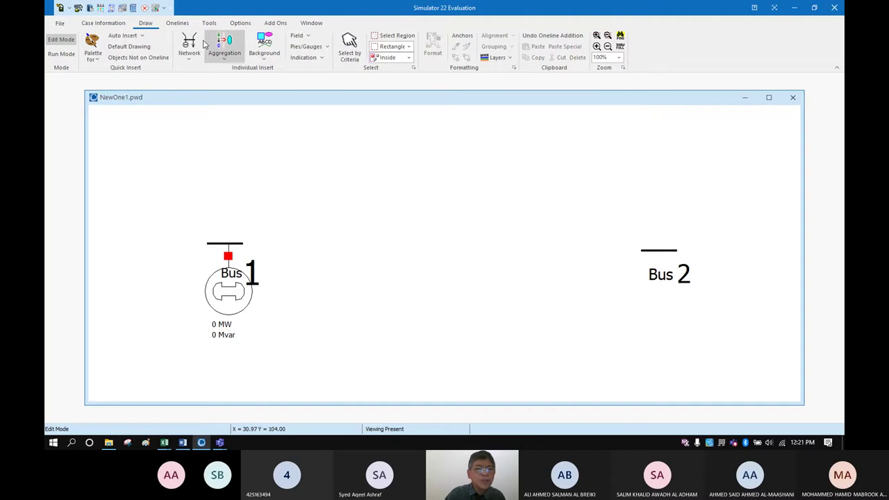
left_click(189, 54)
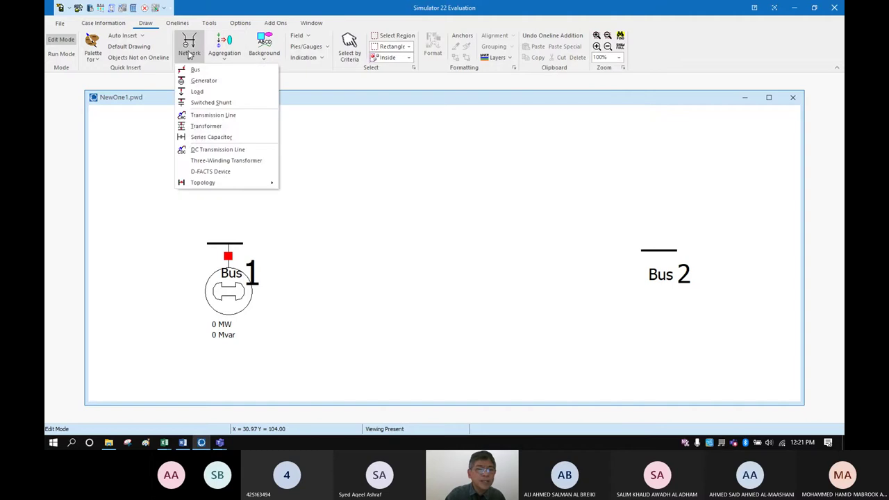
left_click(198, 92)
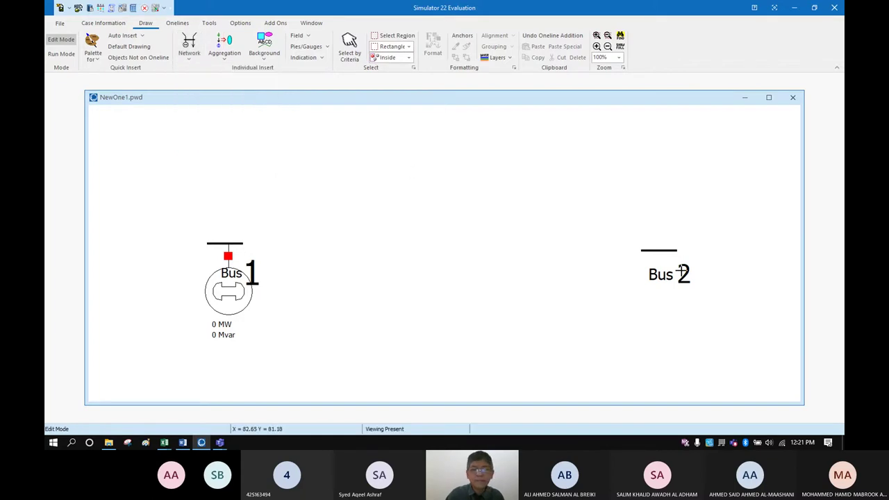
left_click(660, 251)
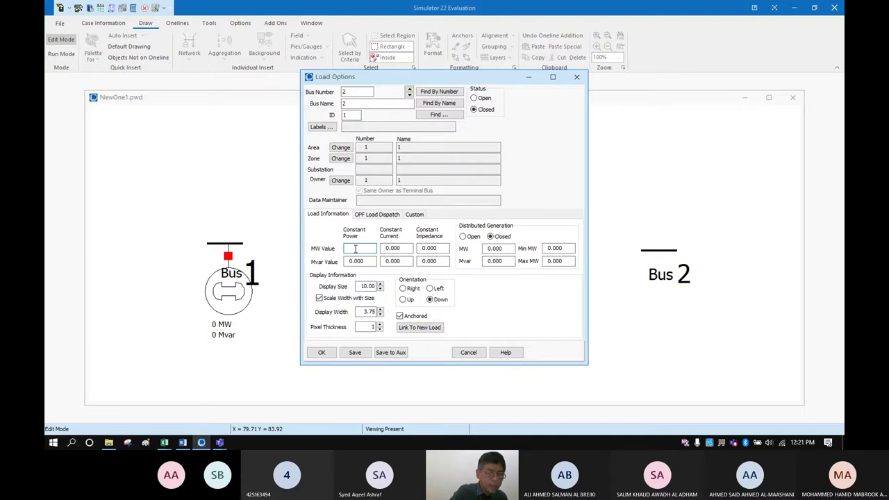
type("10")
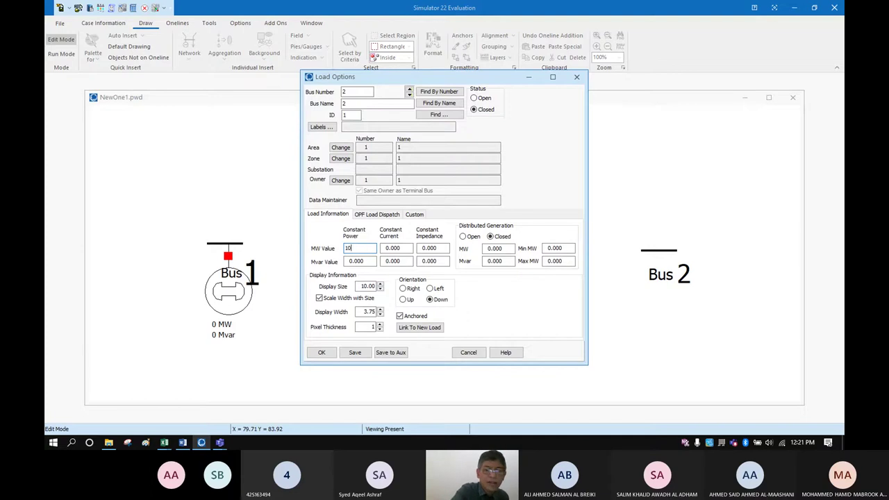
type("0")
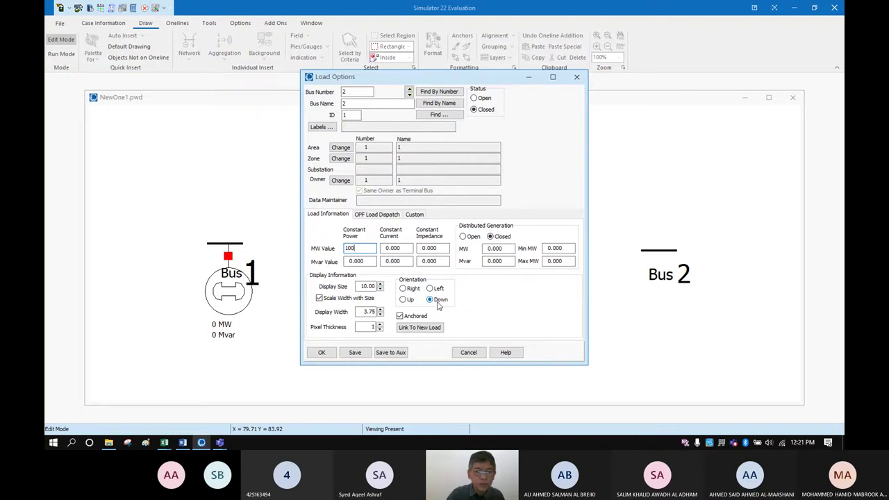
left_click(323, 353)
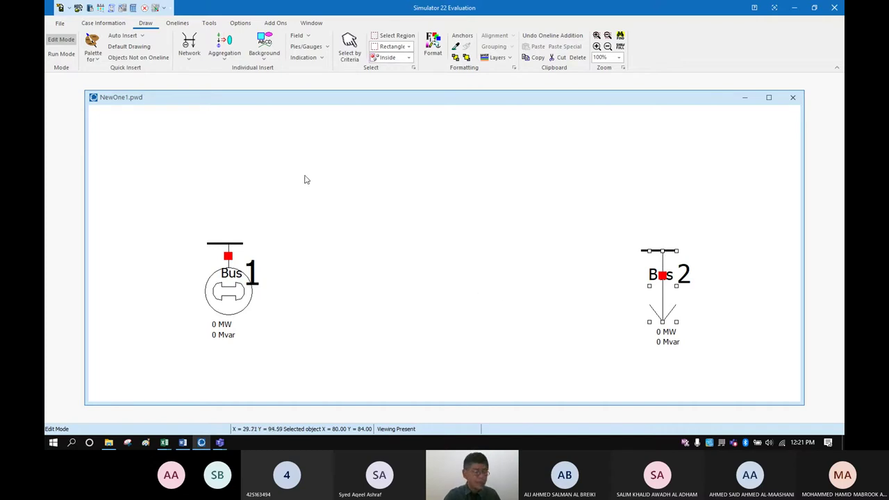
Step: Draw a transmission line from bus 1 straight up, across to above bus 2, and down to bus 2
left_click(190, 48)
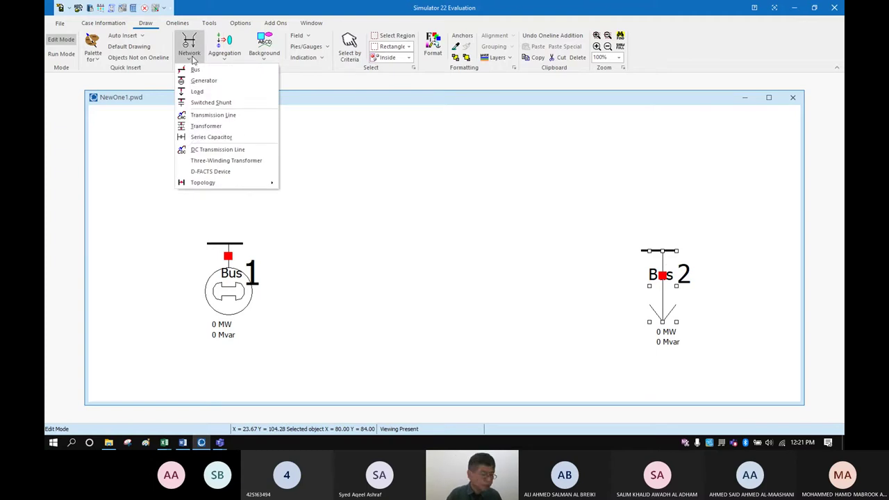
left_click(216, 115)
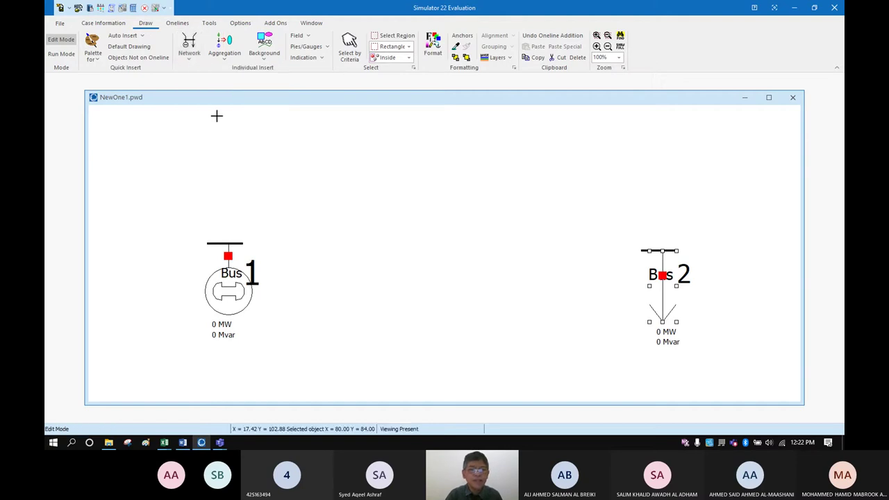
left_click(229, 244)
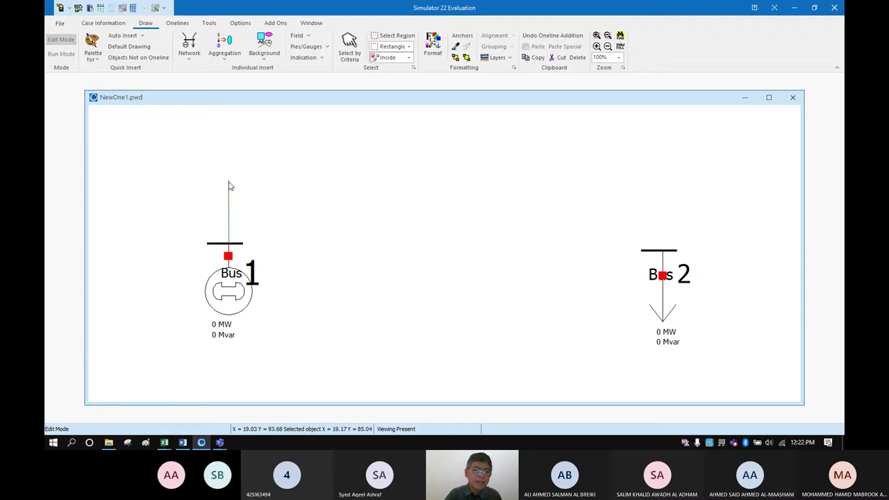
left_click(229, 177)
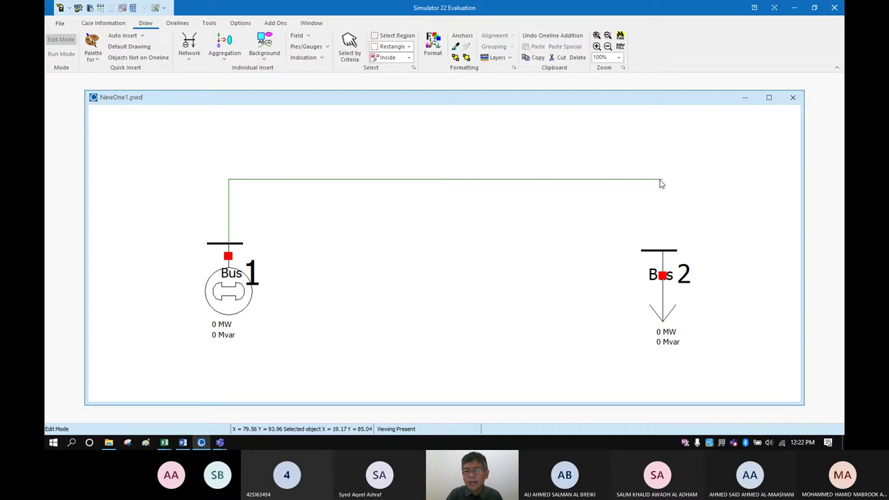
left_click(662, 182)
double_click(663, 255)
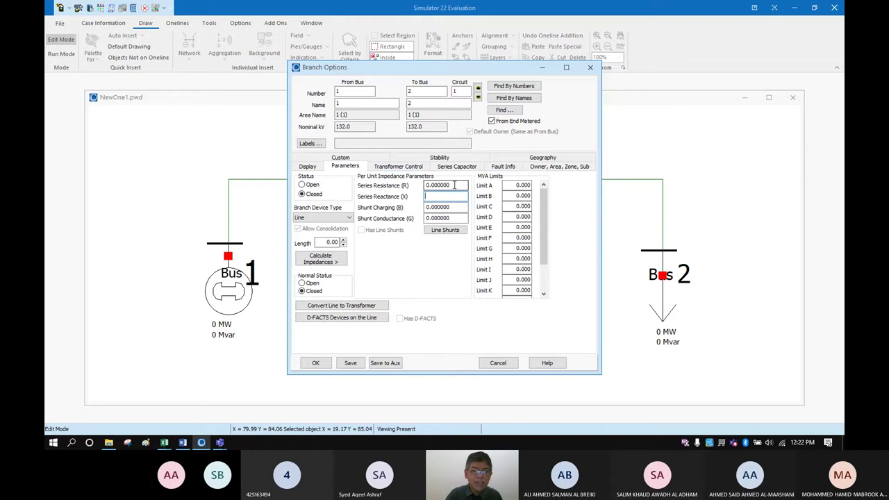
Step: Check the line resistance and reactance in the Data Collection and Analysis table of the Word experiment document, and return to Simulator
left_click(182, 443)
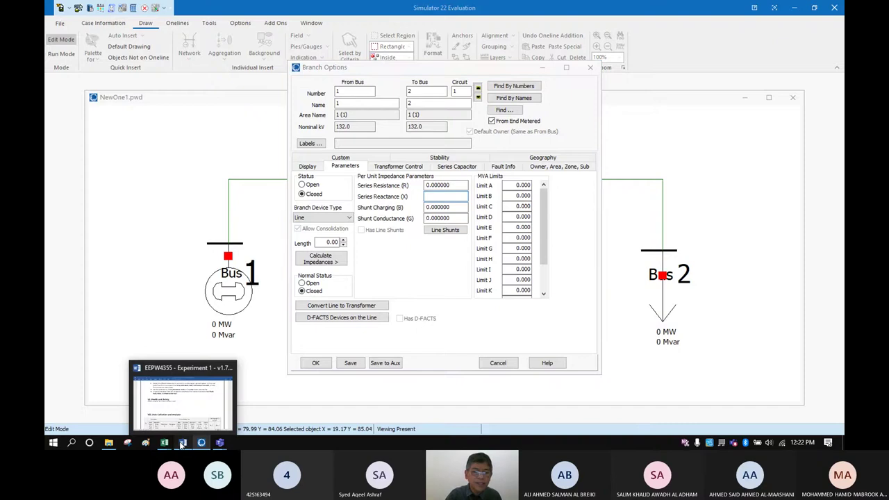
left_click(182, 443)
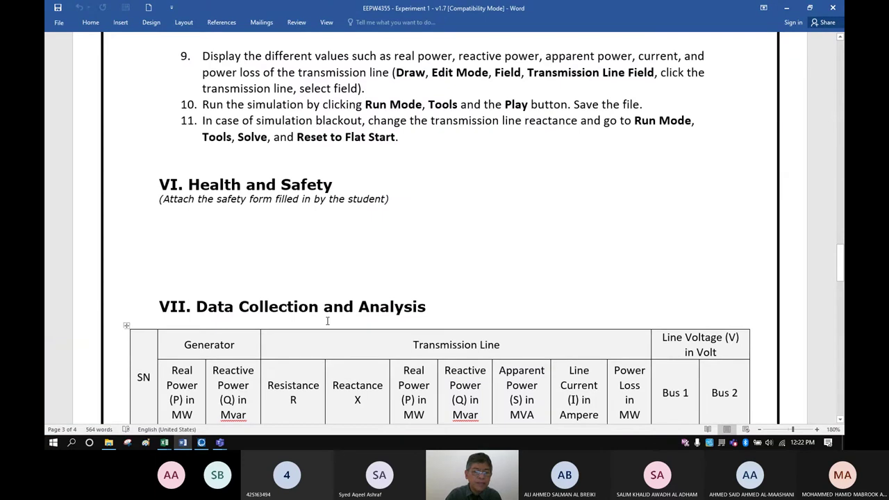
scroll(327, 320, "down", 2)
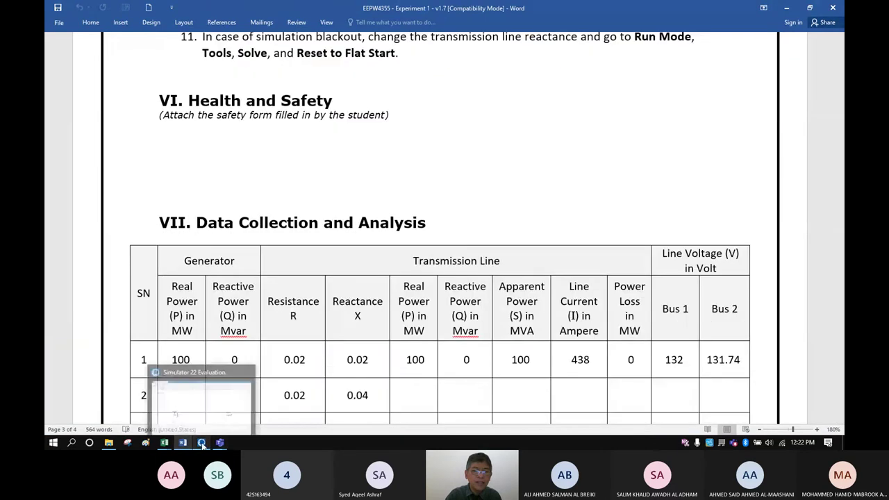
left_click(202, 445)
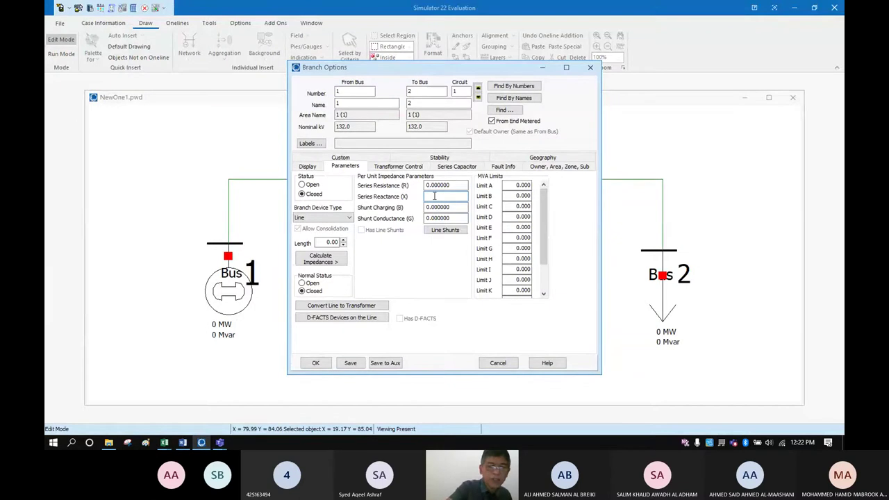
Step: Set the line's per-unit series reactance to 0.002 and clear its series resistance value
type("0.0")
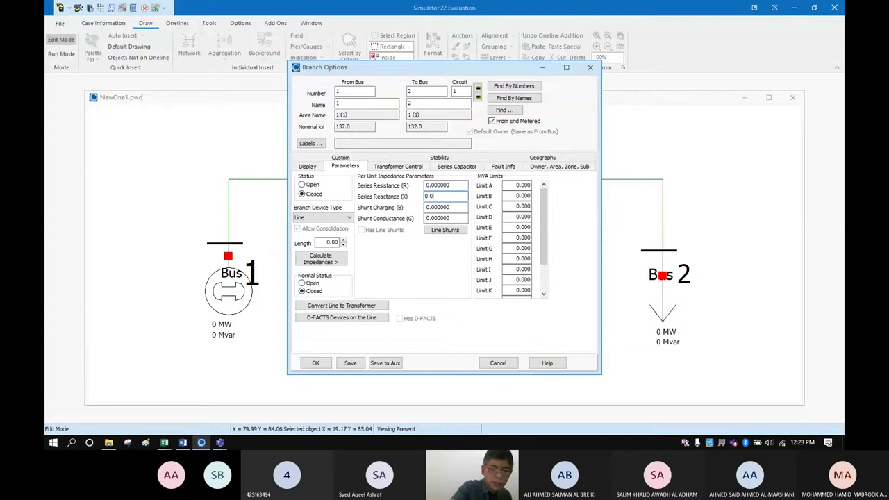
type("02")
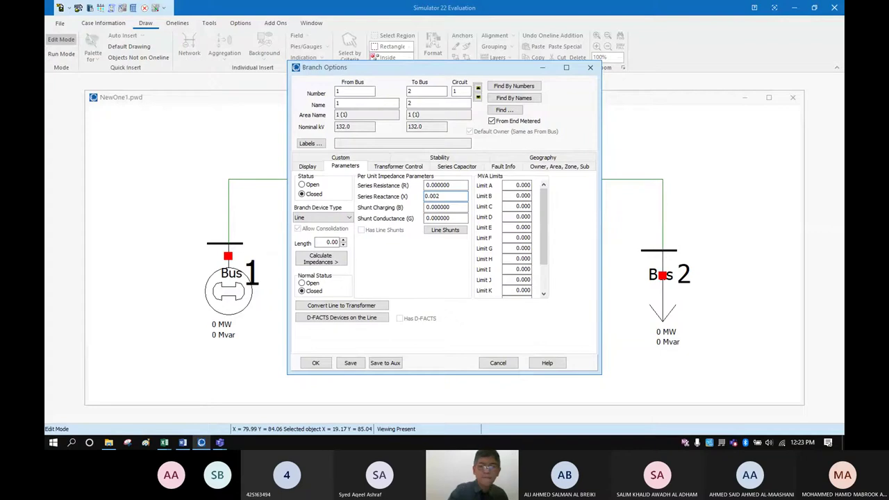
left_click(451, 185)
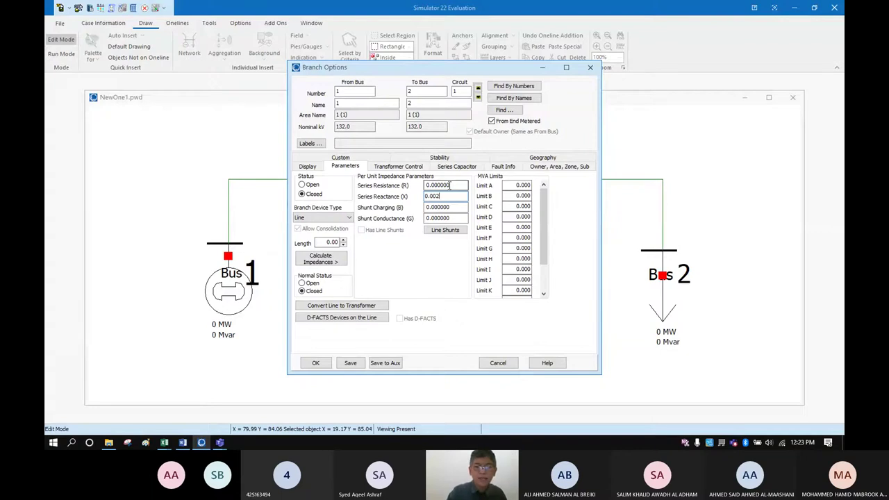
key("BackSpace")
key("BackSpace")
key("BackSpace")
key("BackSpace")
key("BackSpace")
key("BackSpace")
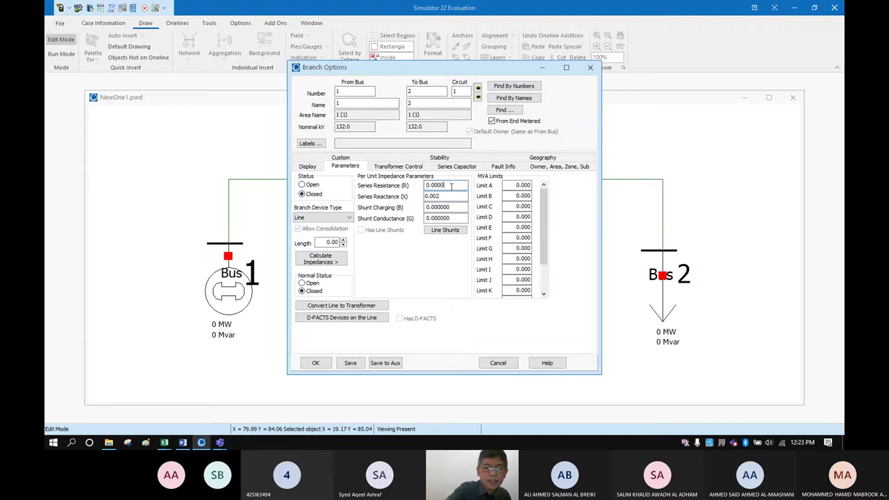
key("BackSpace")
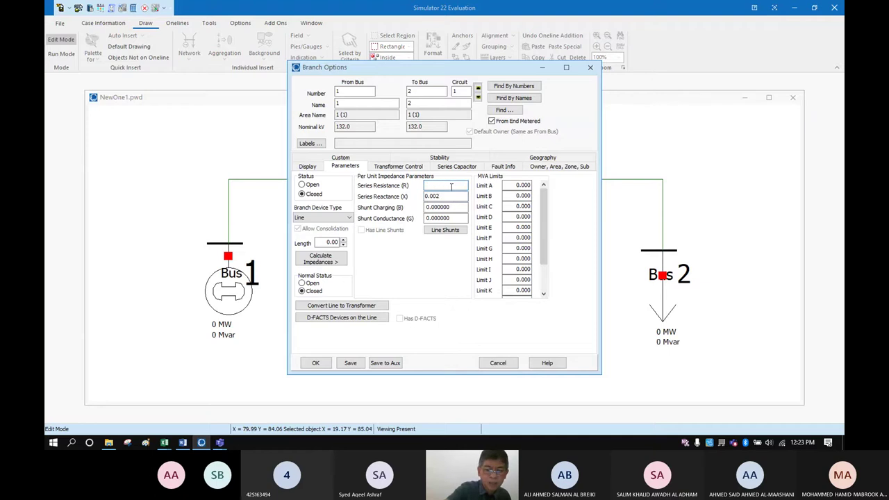